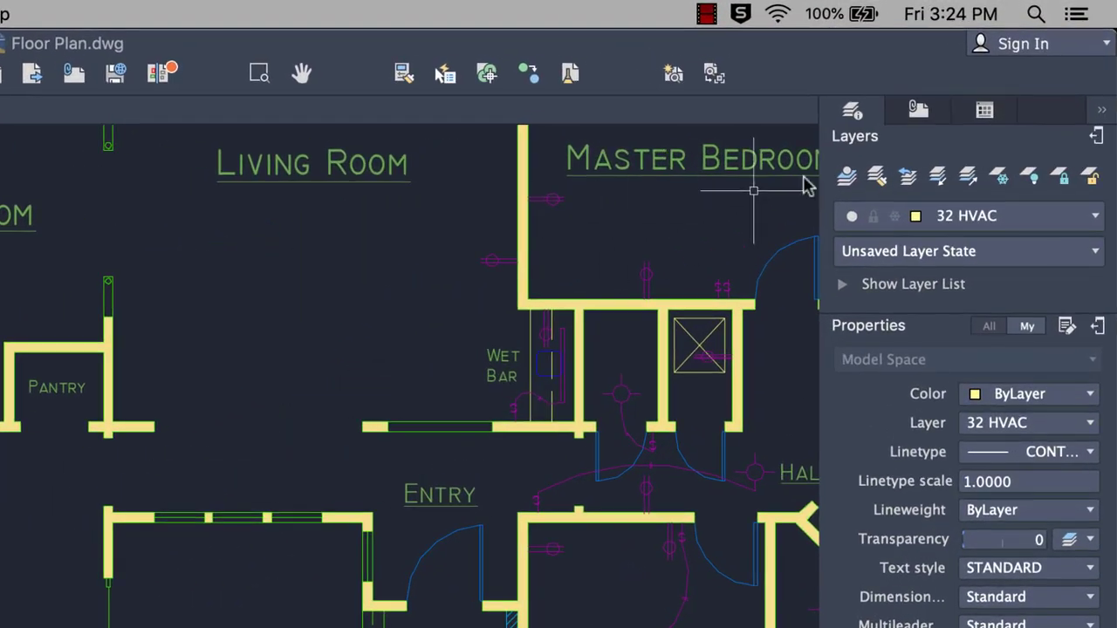
Open the Blocks palette and browse Recent, Favorites and Libraries, ending on the recent blocks.
click(985, 112)
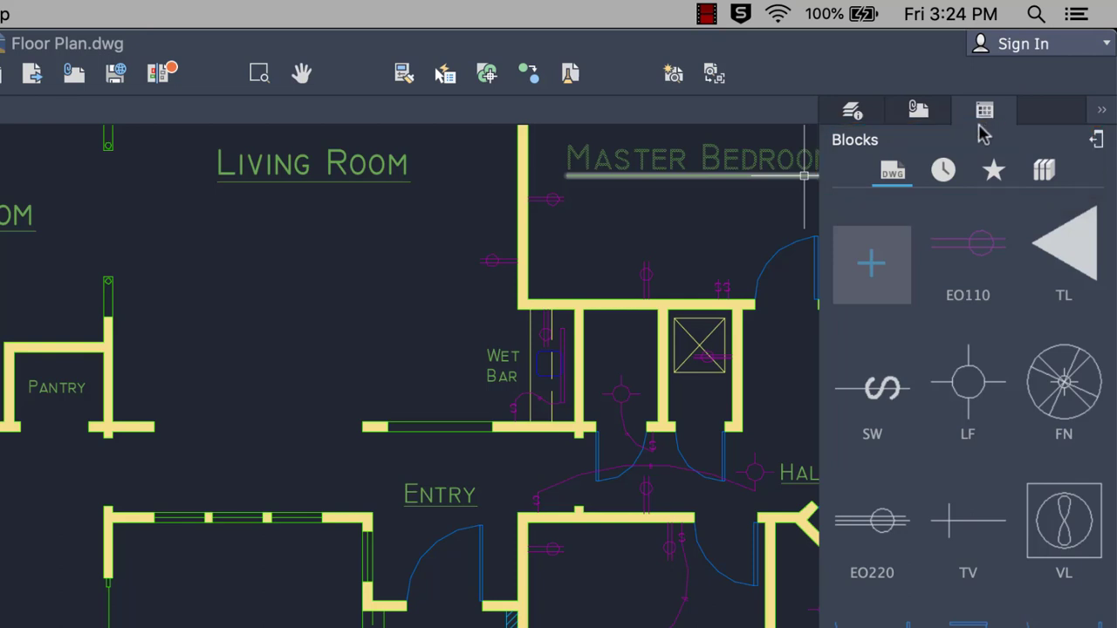
click(940, 172)
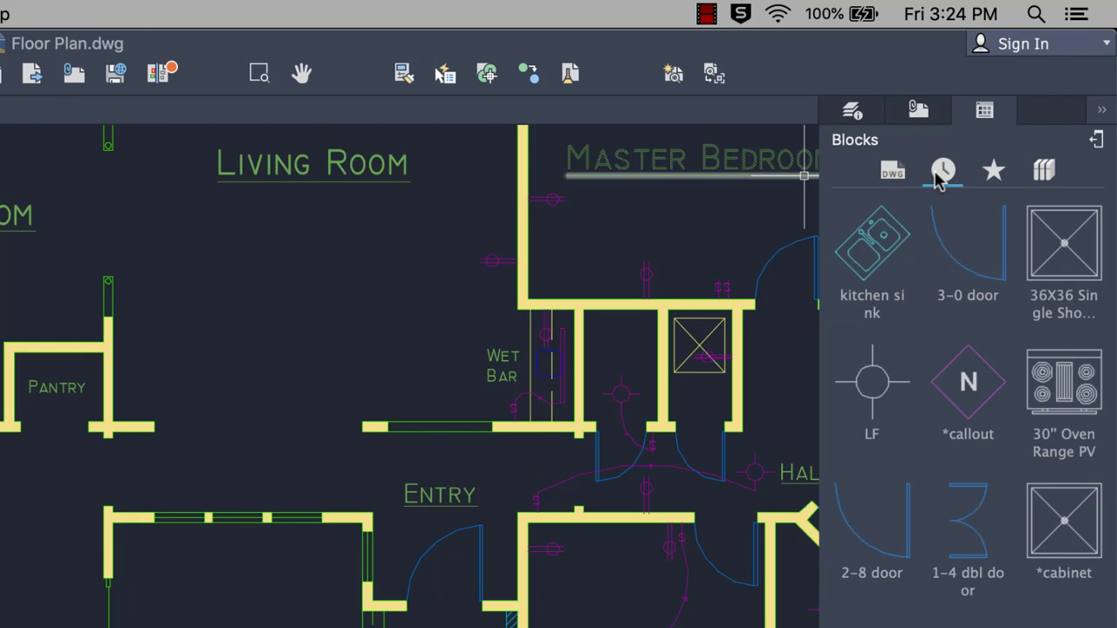
click(995, 175)
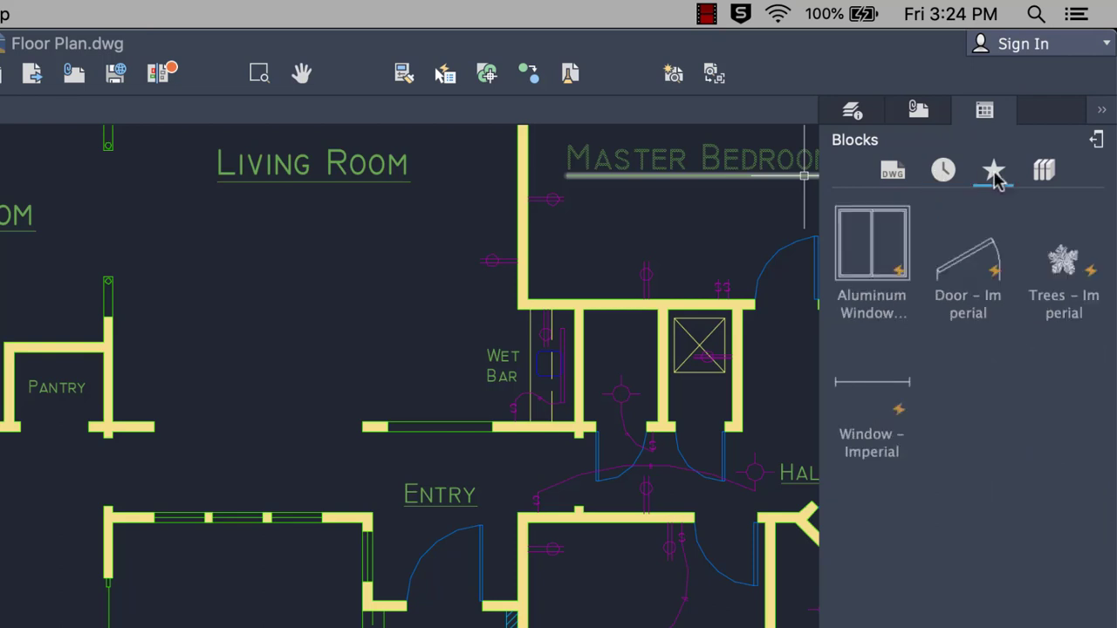
click(1045, 174)
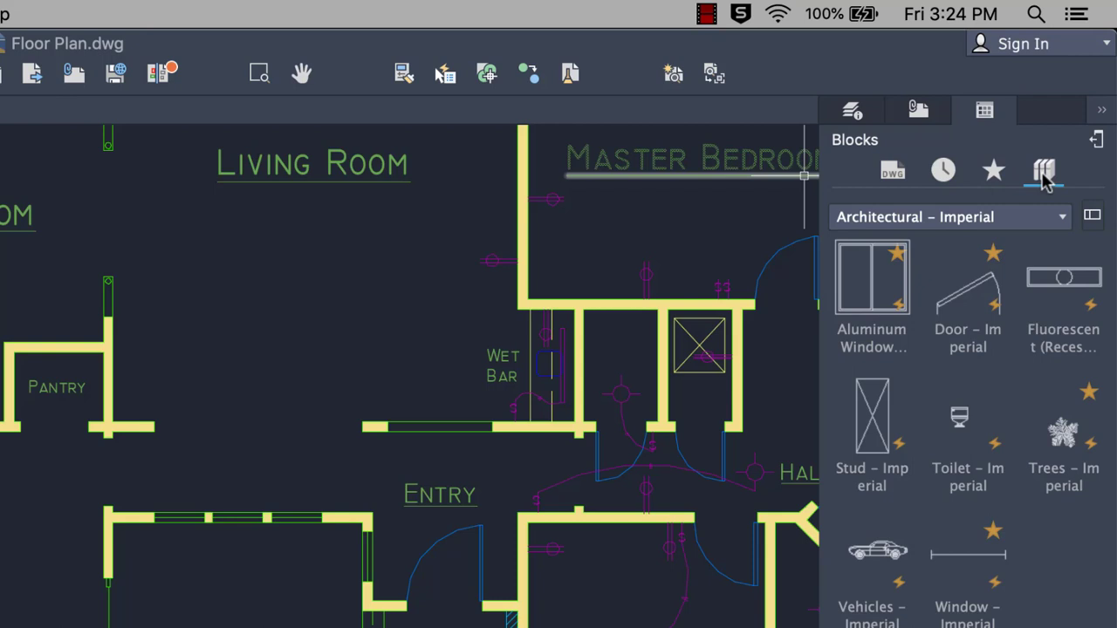
click(943, 172)
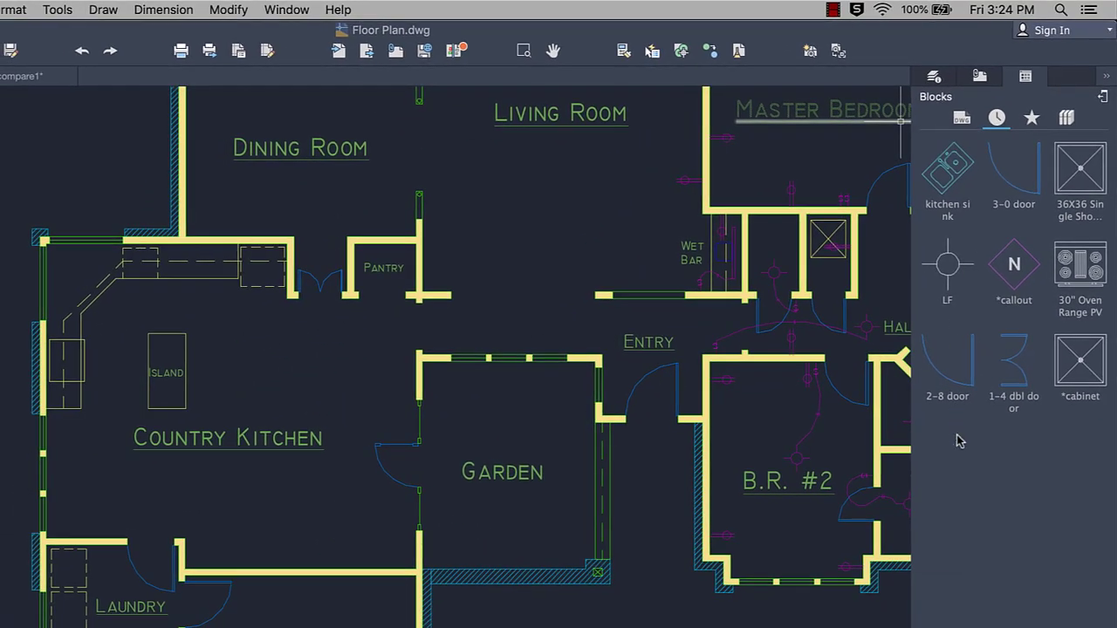
right_click(959, 441)
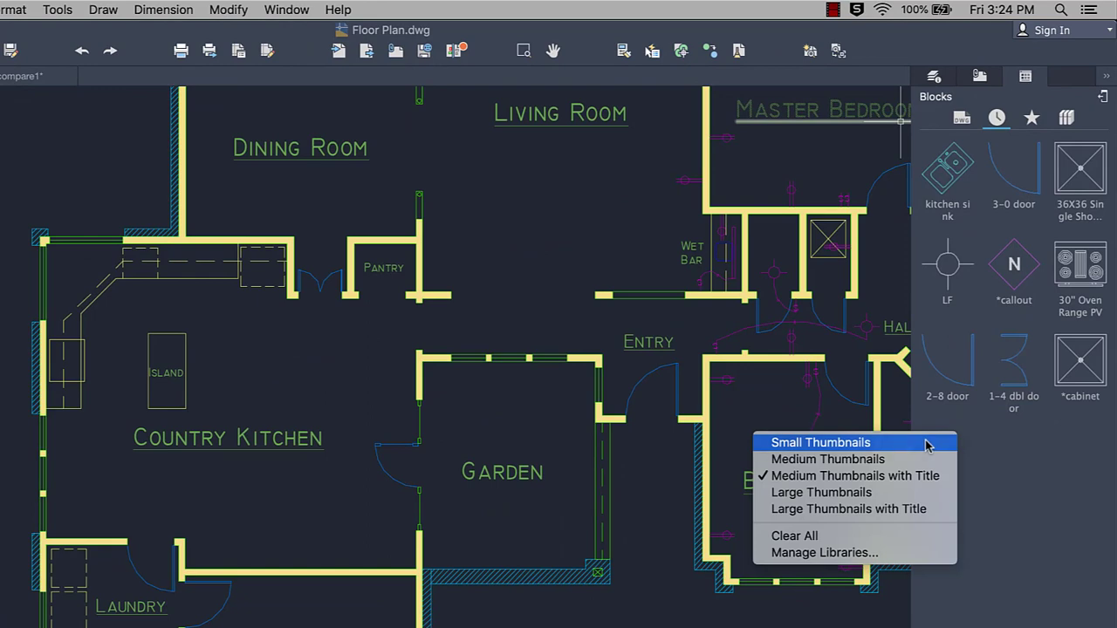
click(927, 445)
right_click(970, 357)
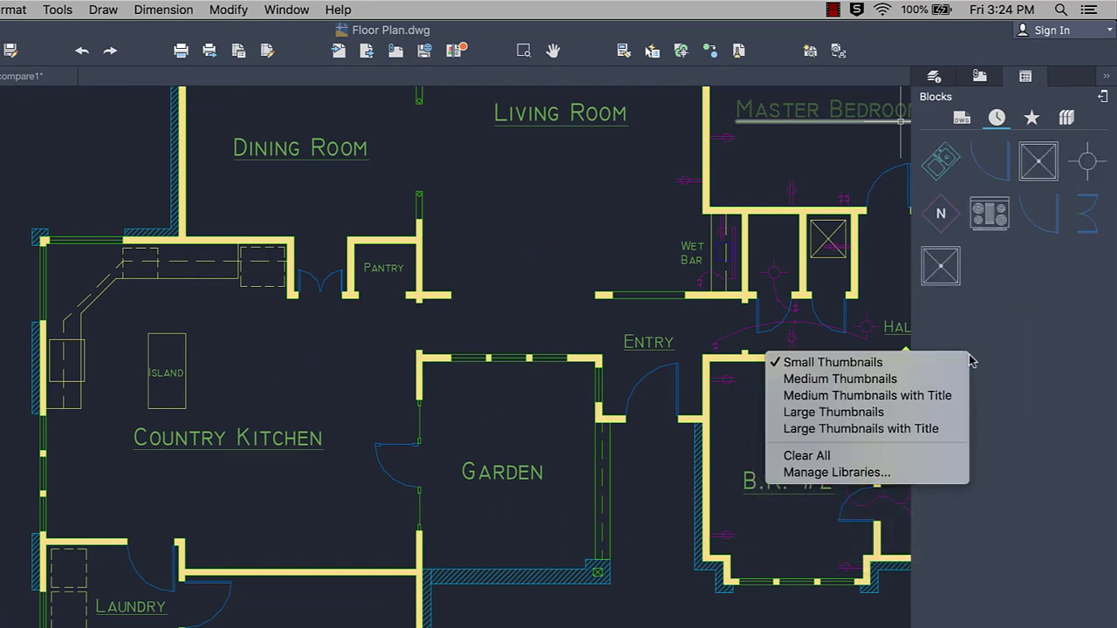
click(949, 396)
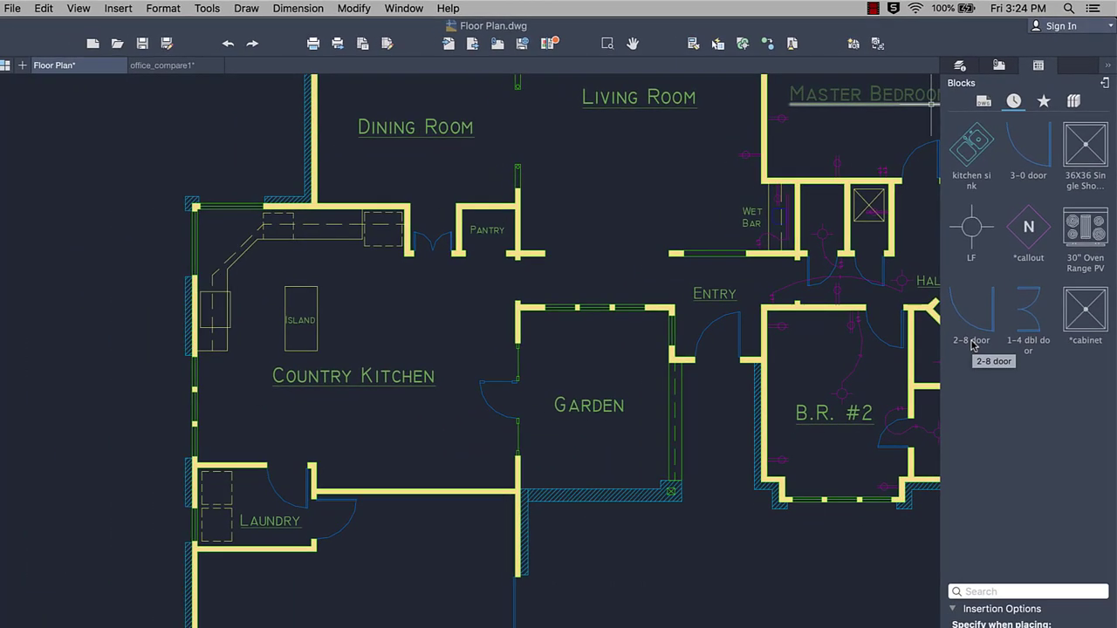
click(985, 591)
text(door)
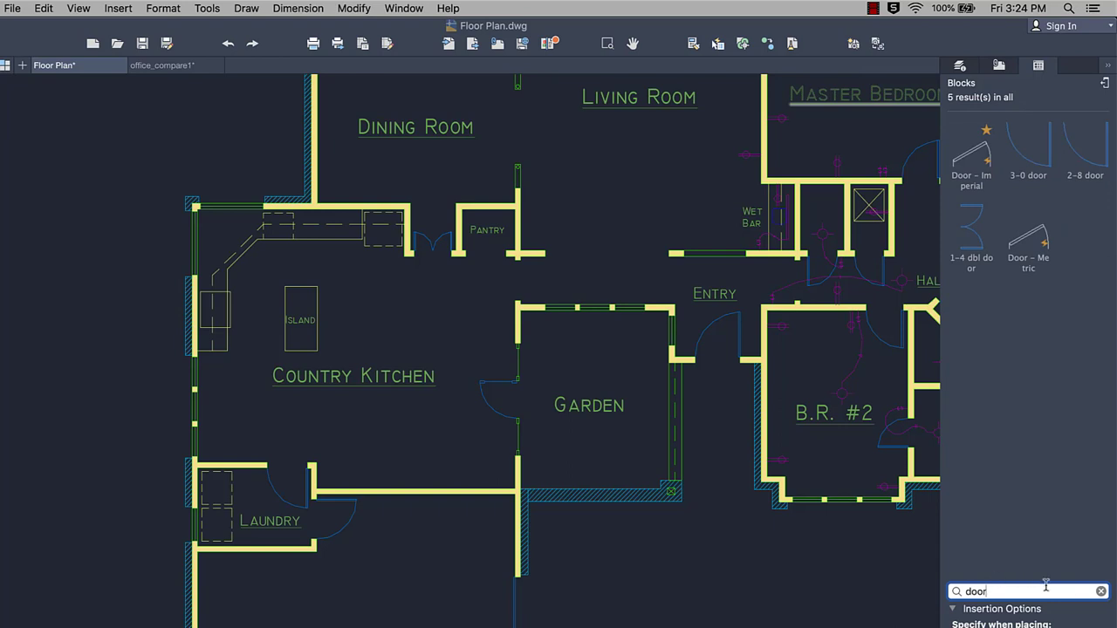
click(1102, 593)
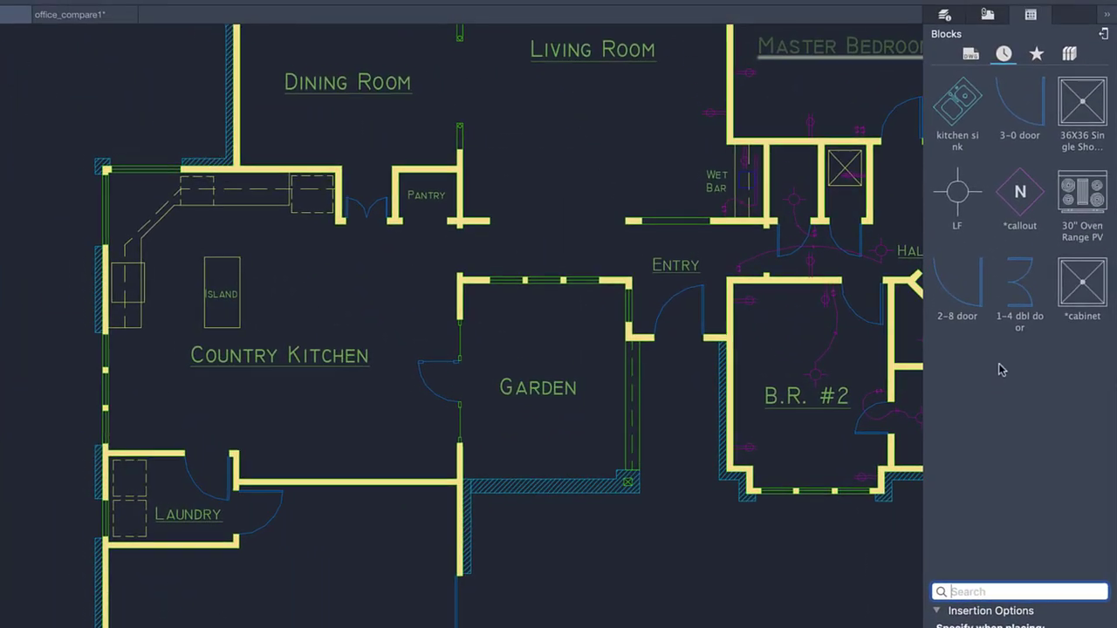
Place the kitchen sink in the kitchen corner and the 2-8 and 1-4 dbl doors at the Pantry.
mouse_move(939, 137)
mouse_down()
mouse_move(878, 125)
mouse_move(242, 292)
mouse_move(70, 234)
mouse_up()
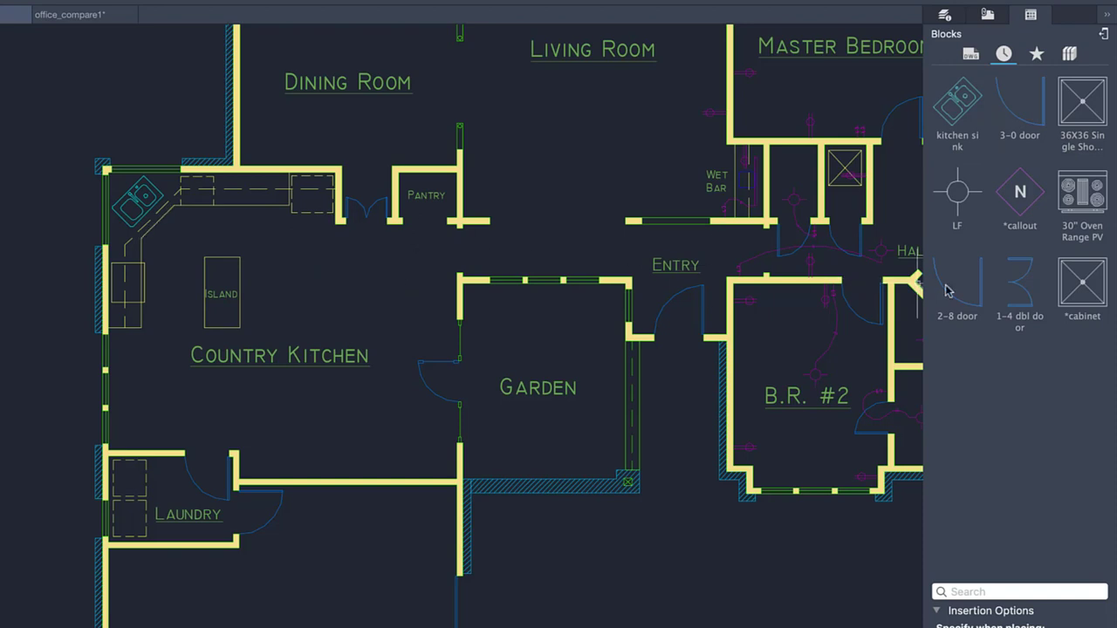
drag(958, 290, 447, 234)
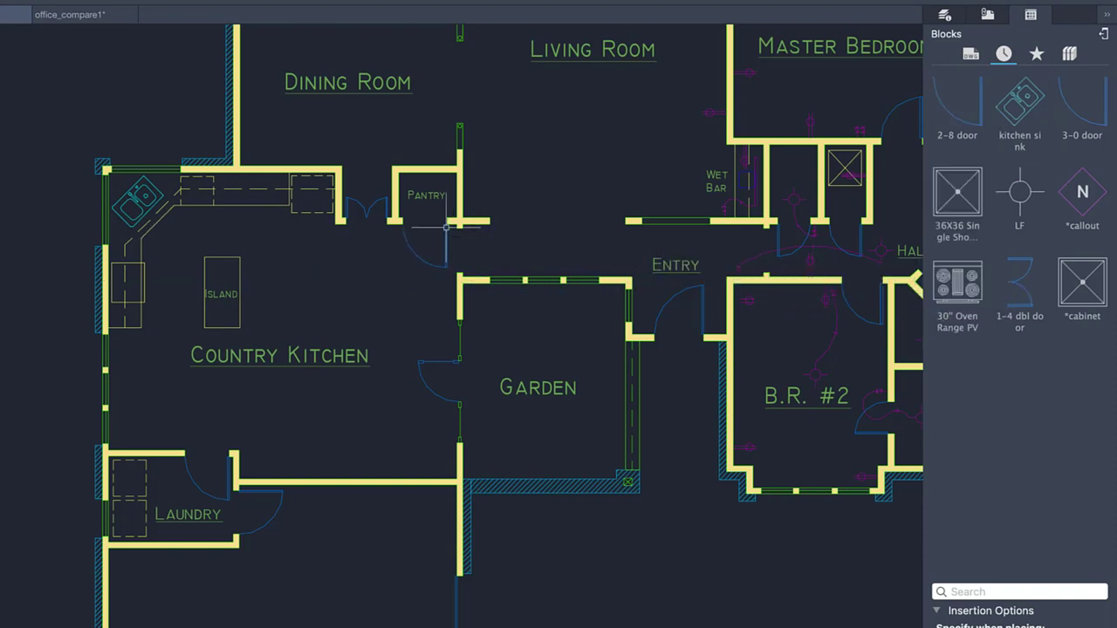
drag(1015, 277, 462, 231)
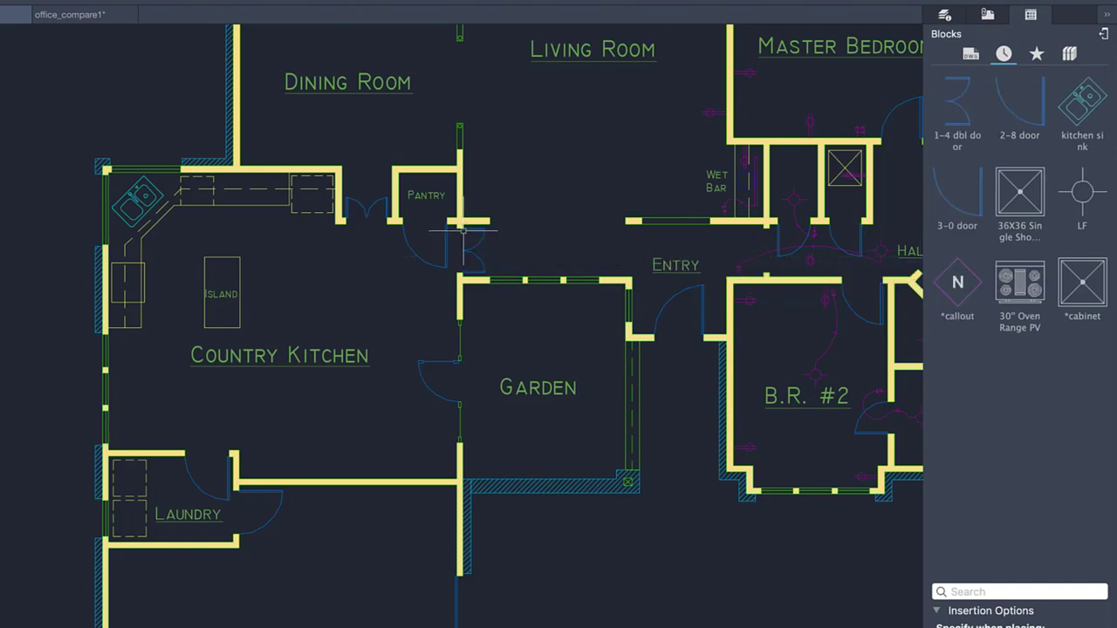
Insert cabinet.dwg as a block near the Laundry.
click(971, 56)
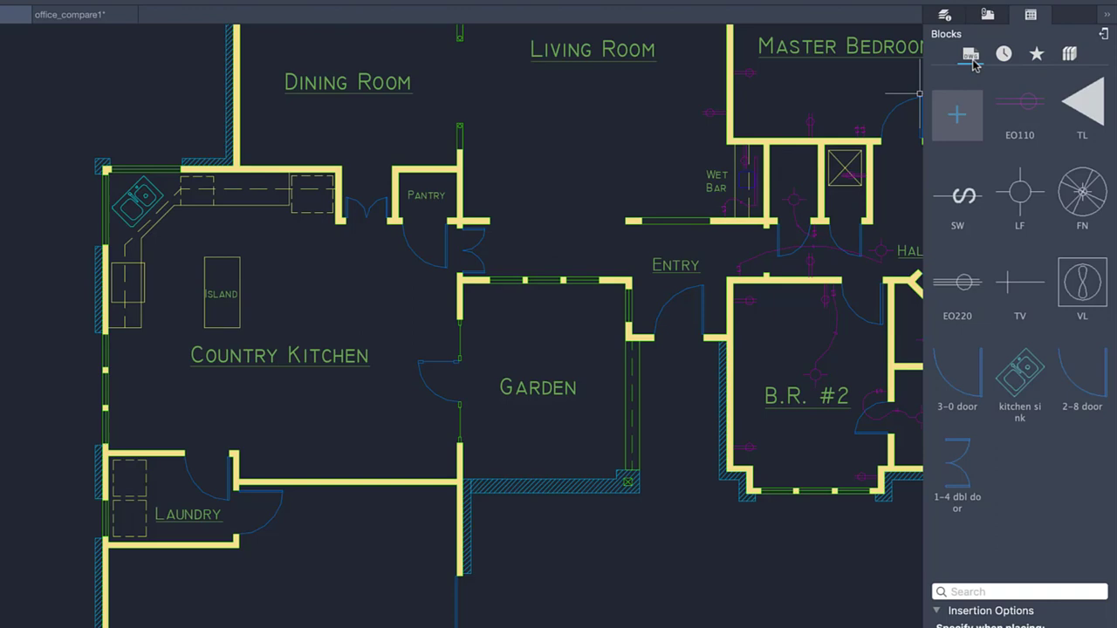
click(957, 116)
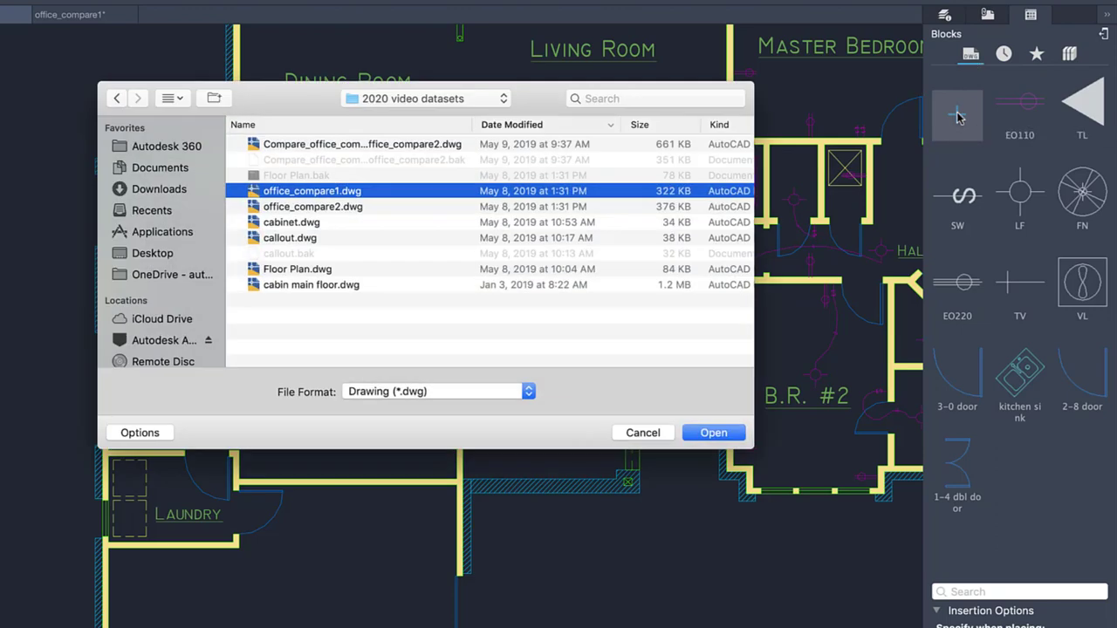
click(297, 222)
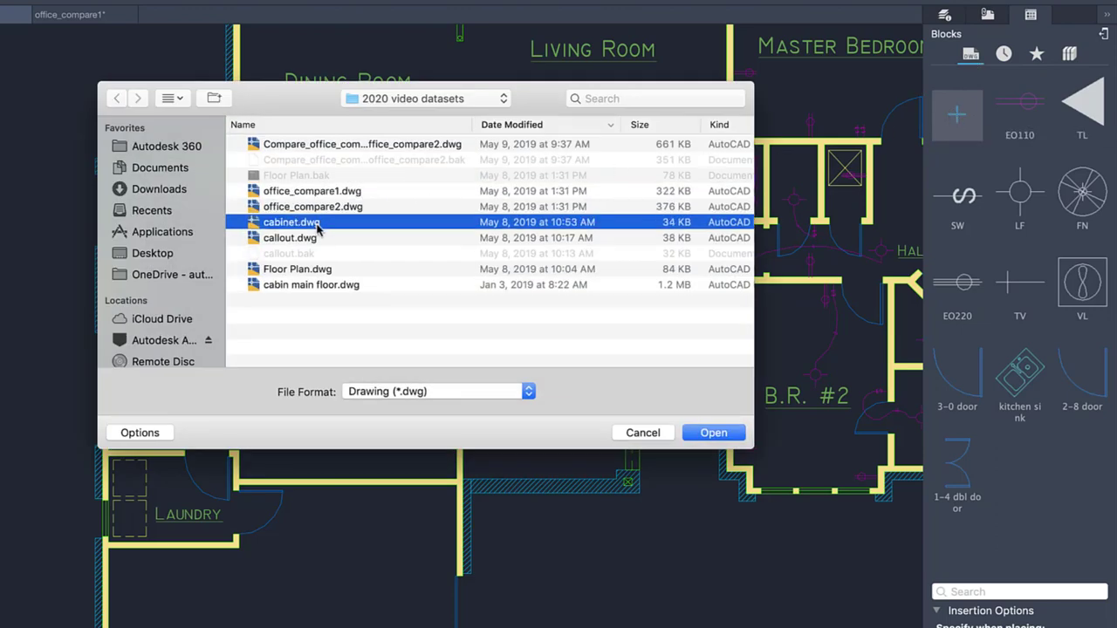
click(725, 434)
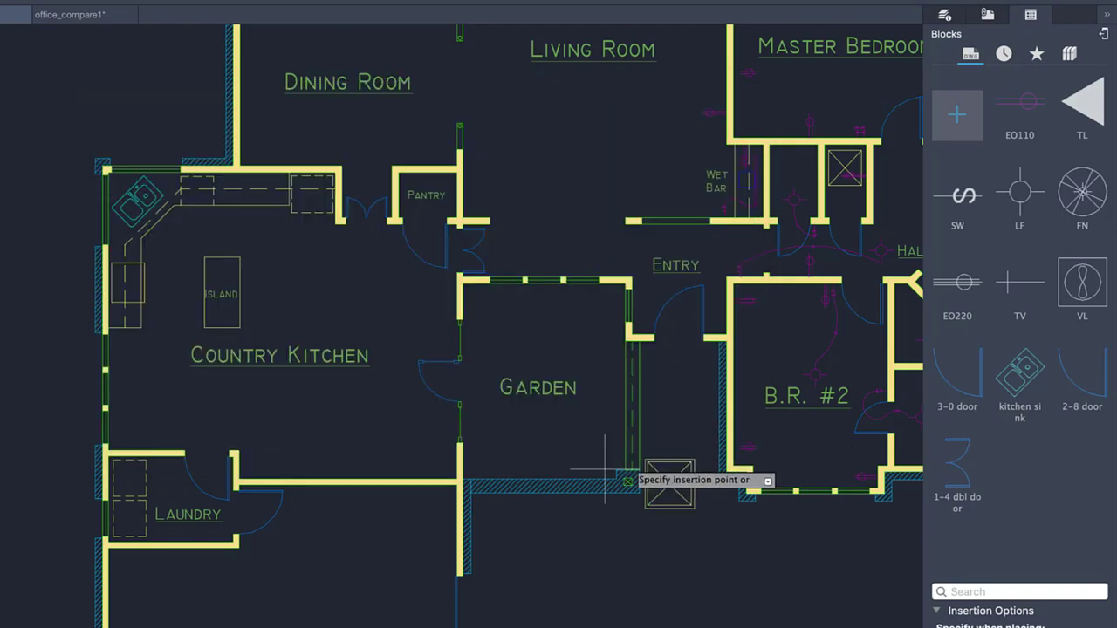
click(109, 550)
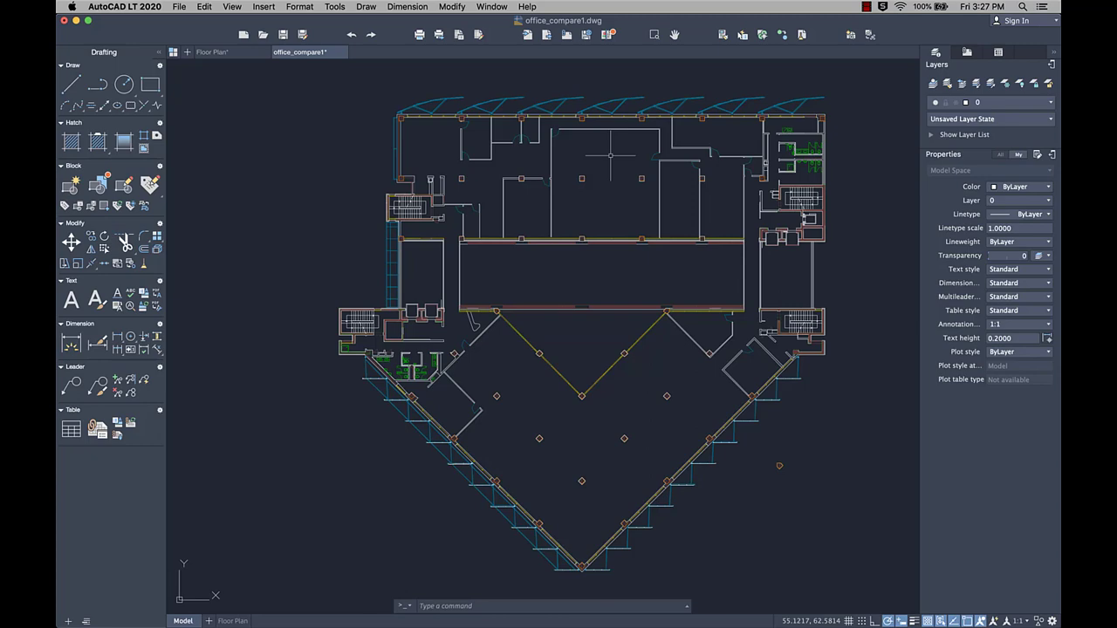
Compare the drawing with office_compare2.dwg and step to the stair core difference (3/6).
click(608, 37)
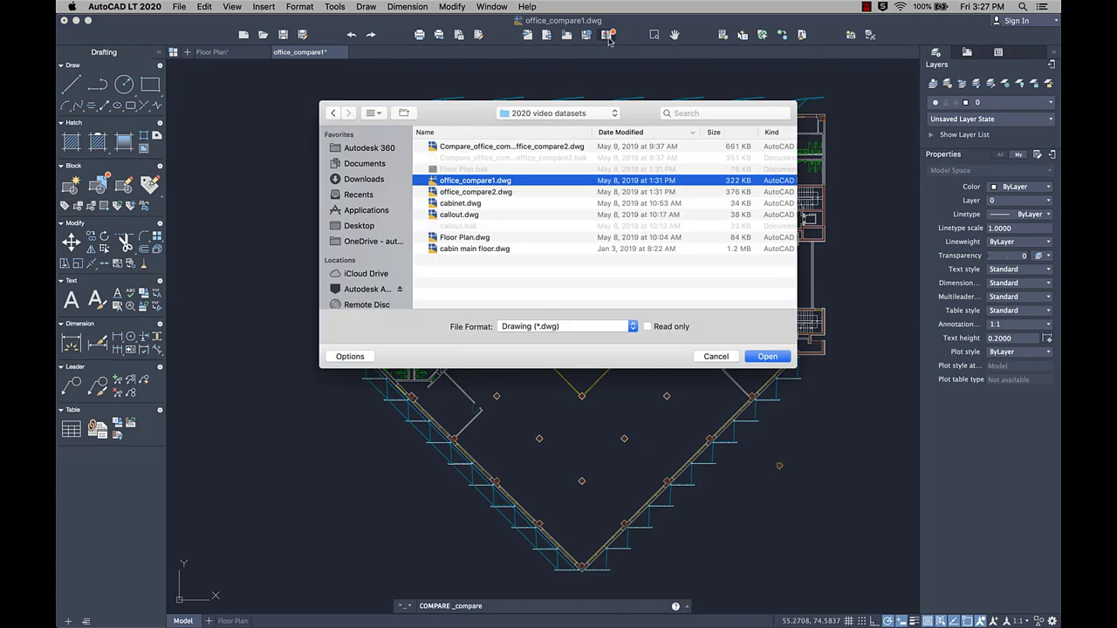
click(503, 192)
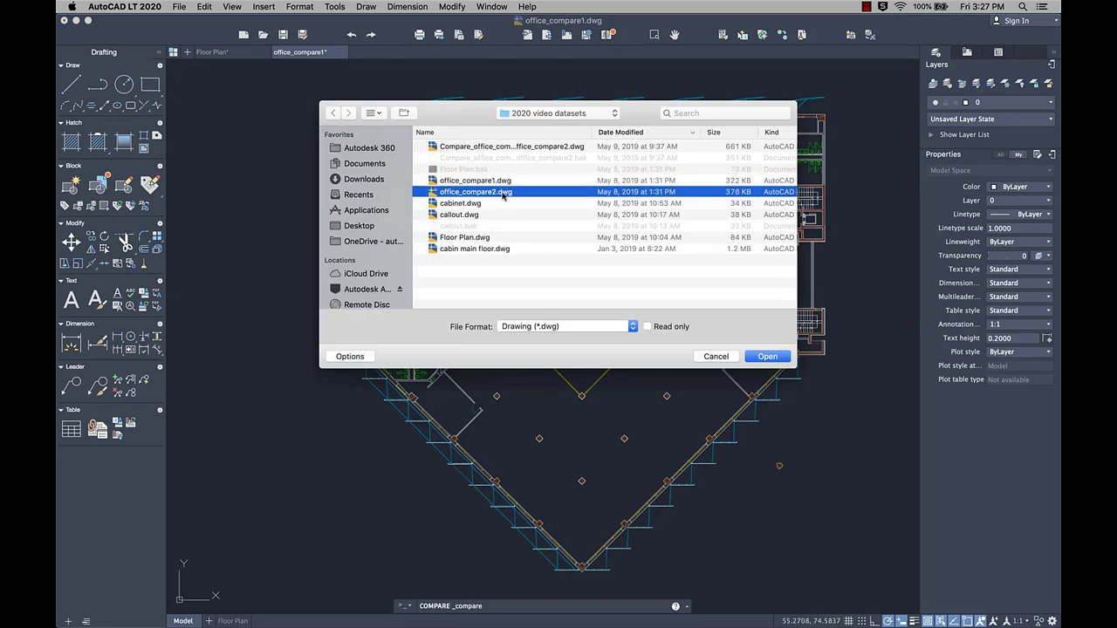
double_click(503, 192)
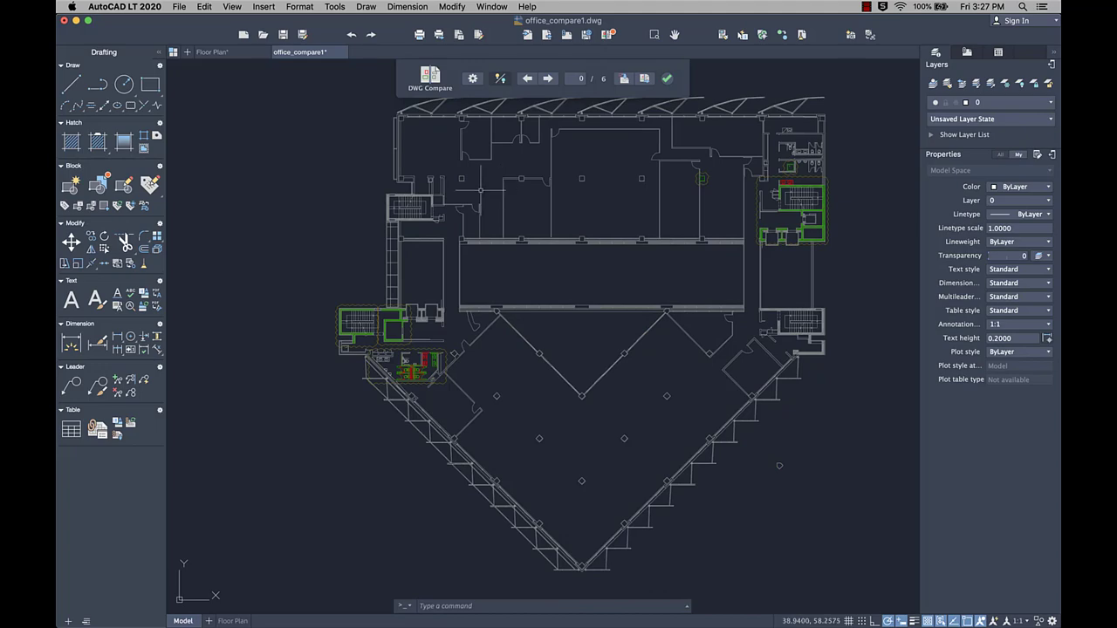
click(548, 78)
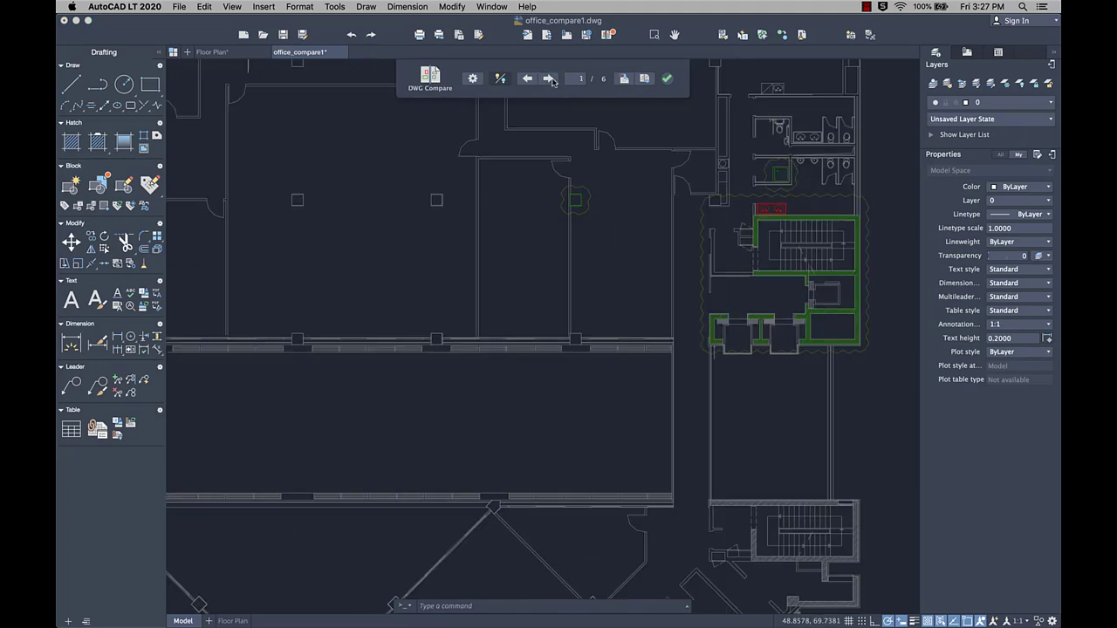
click(549, 80)
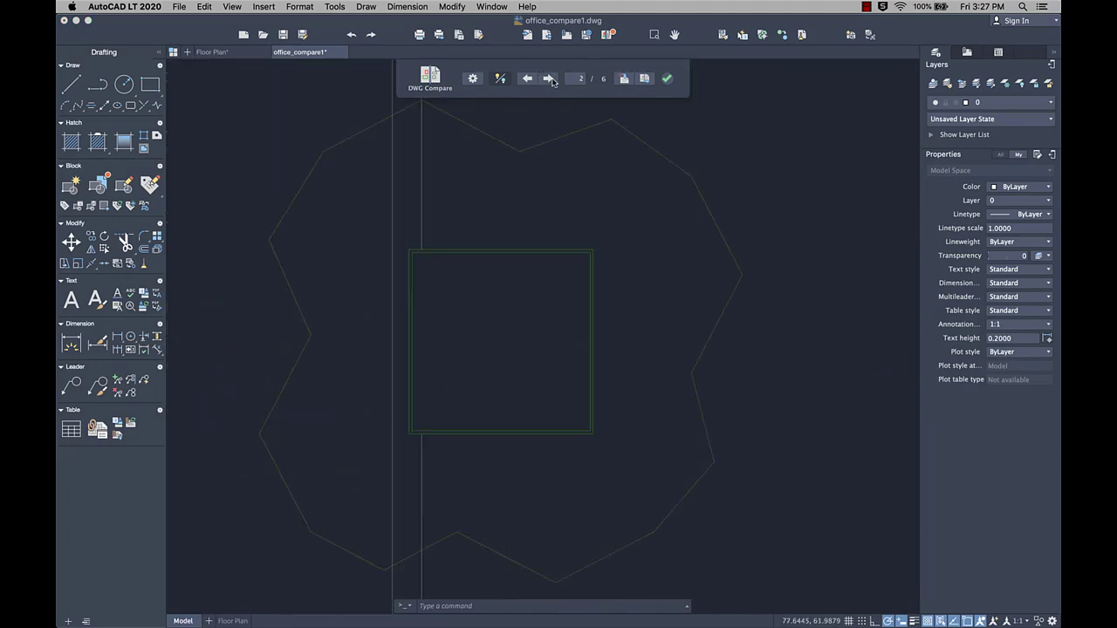
click(550, 79)
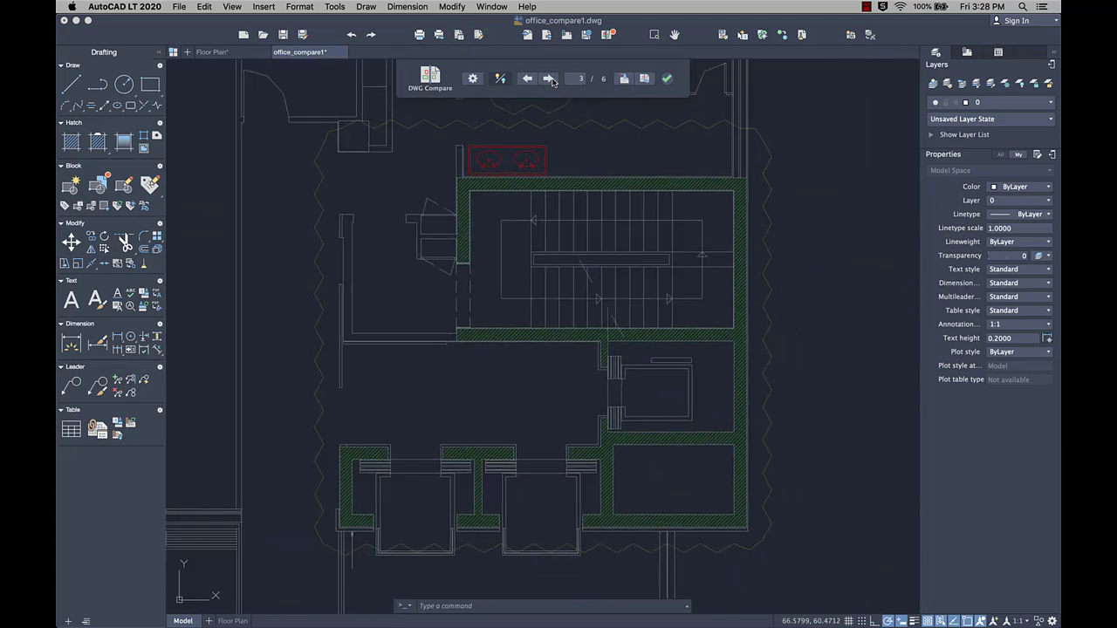
Import the red-outlined double-sink fixtures from the compared drawing with a selection window.
click(625, 79)
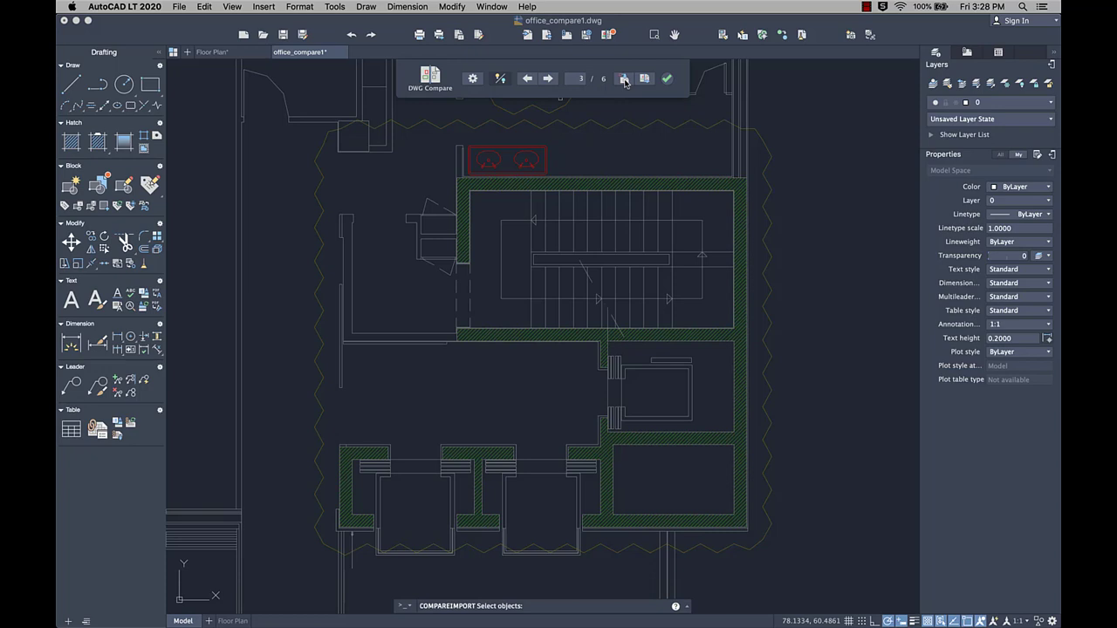
click(445, 131)
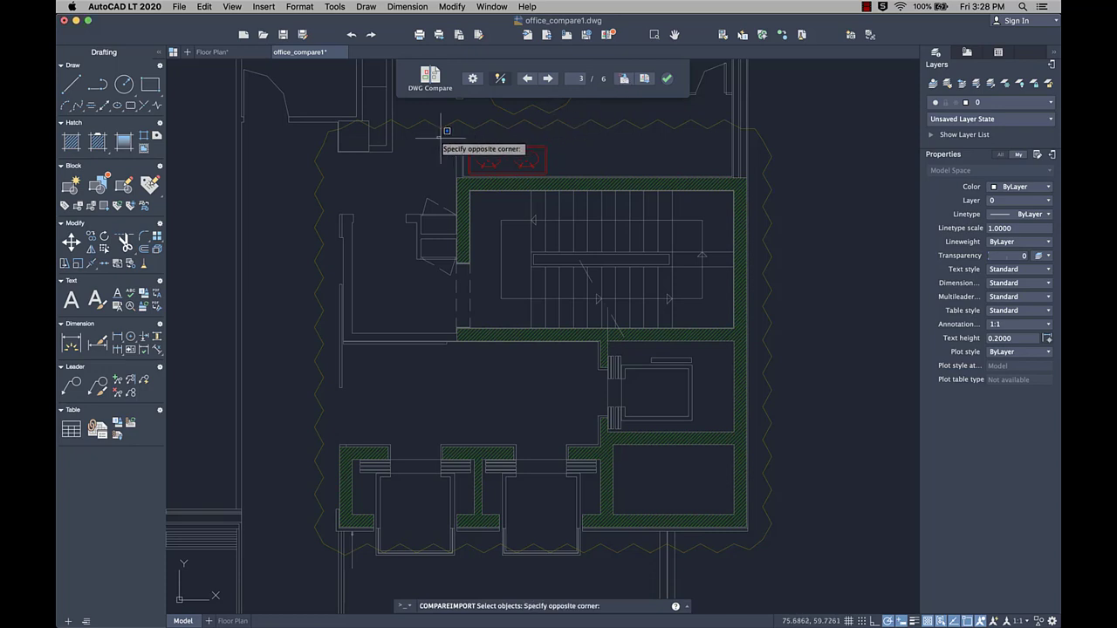
click(603, 209)
key(Return)
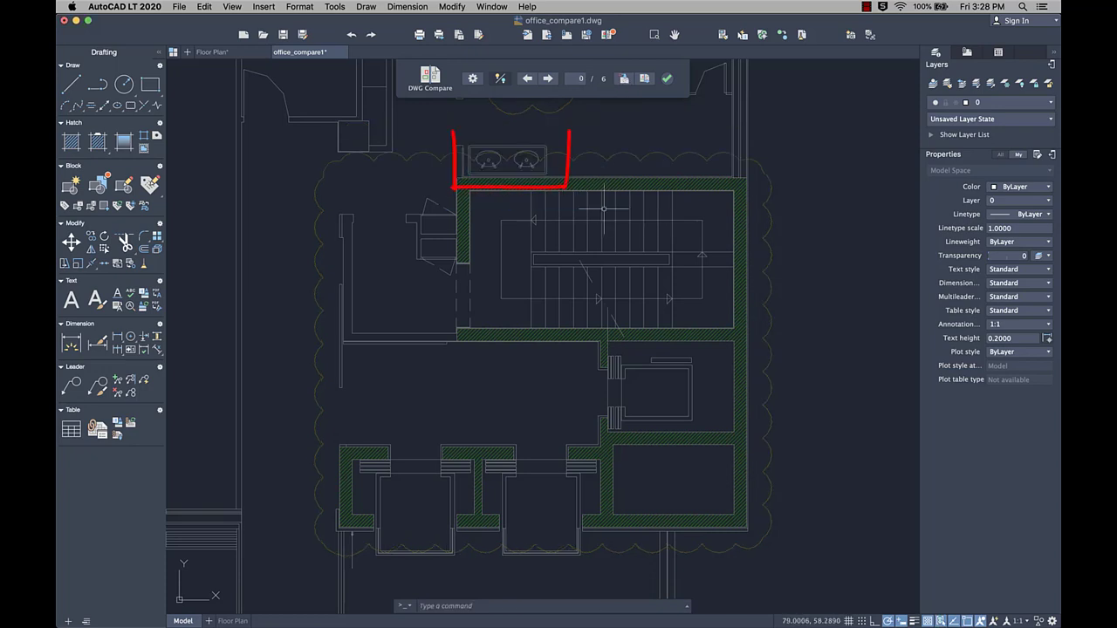
Save a comparison snapshot drawing to 2020 video datasets, then exit DWG Compare in office_compare1.
click(644, 79)
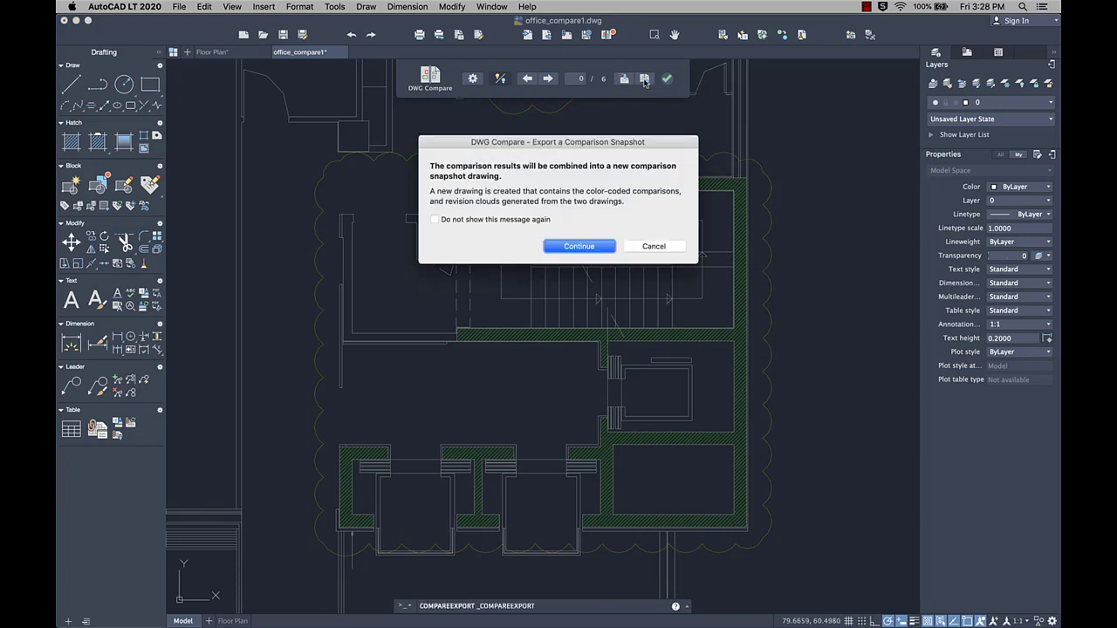
click(587, 247)
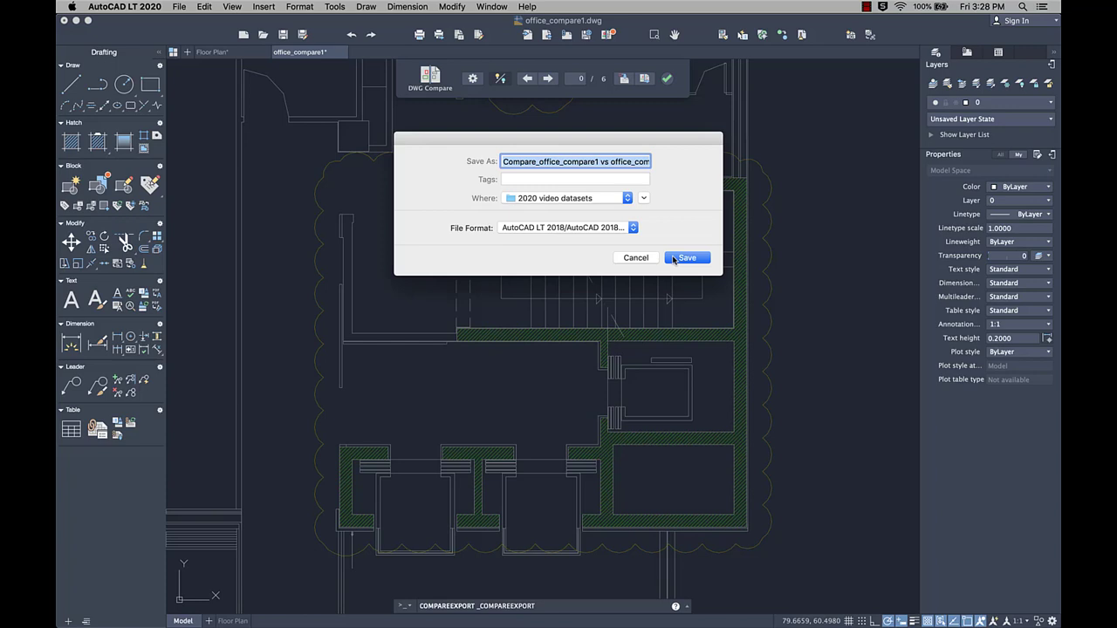
click(686, 258)
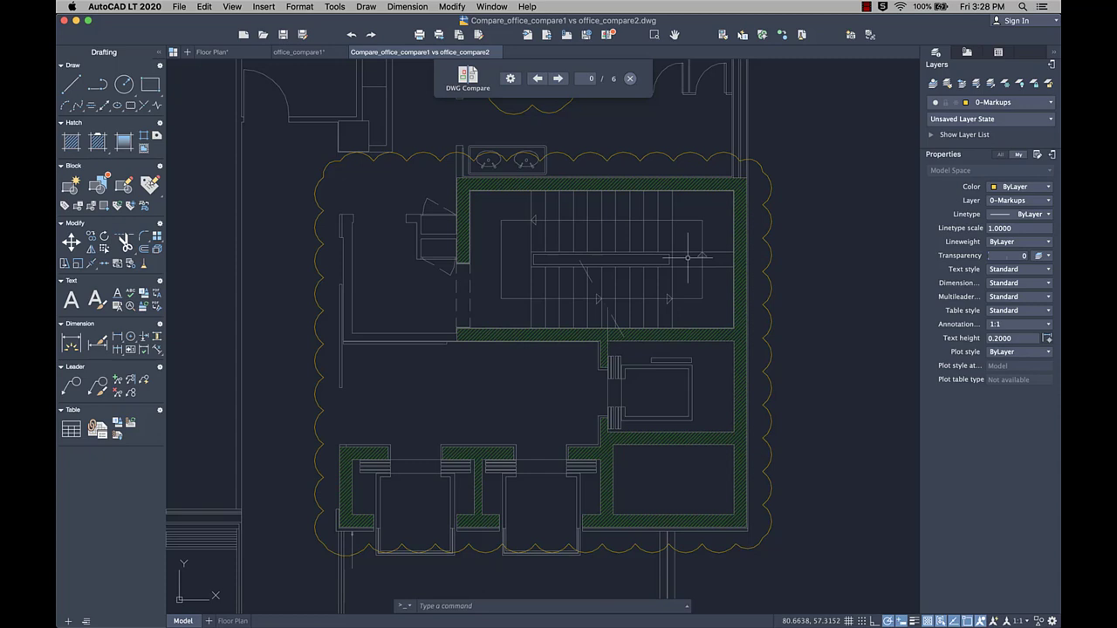
middle_click(688, 258)
middle_click(687, 257)
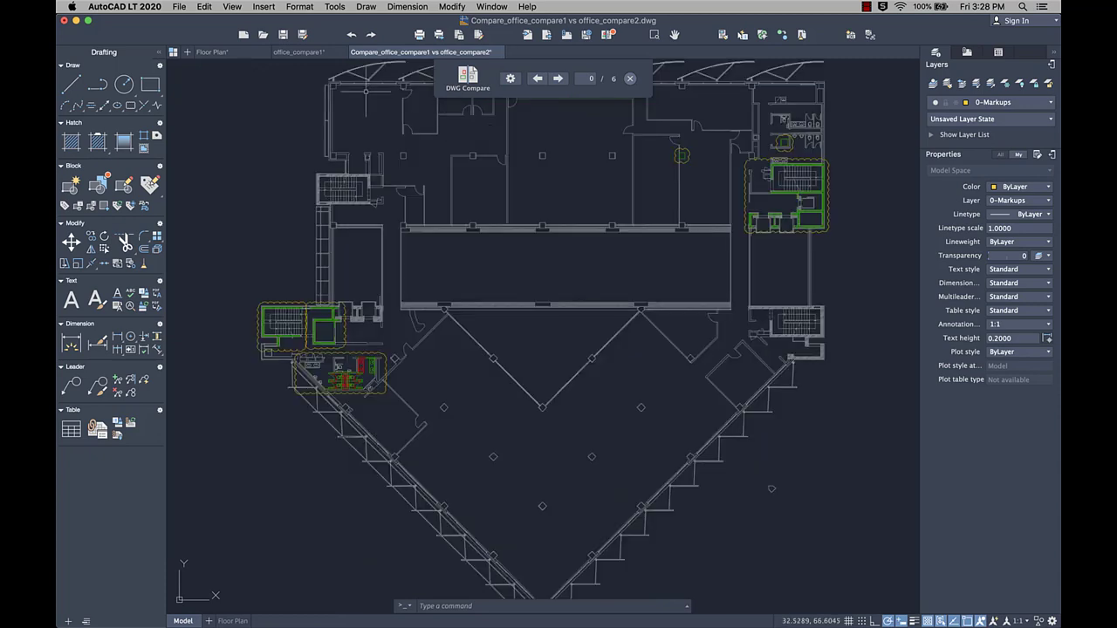
click(297, 53)
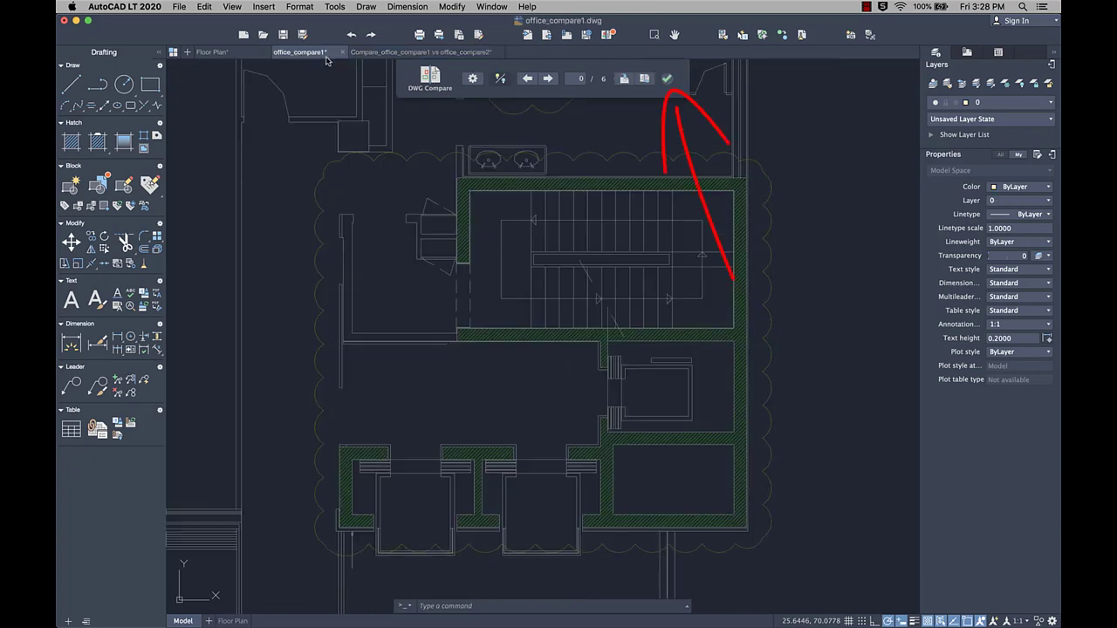
click(666, 78)
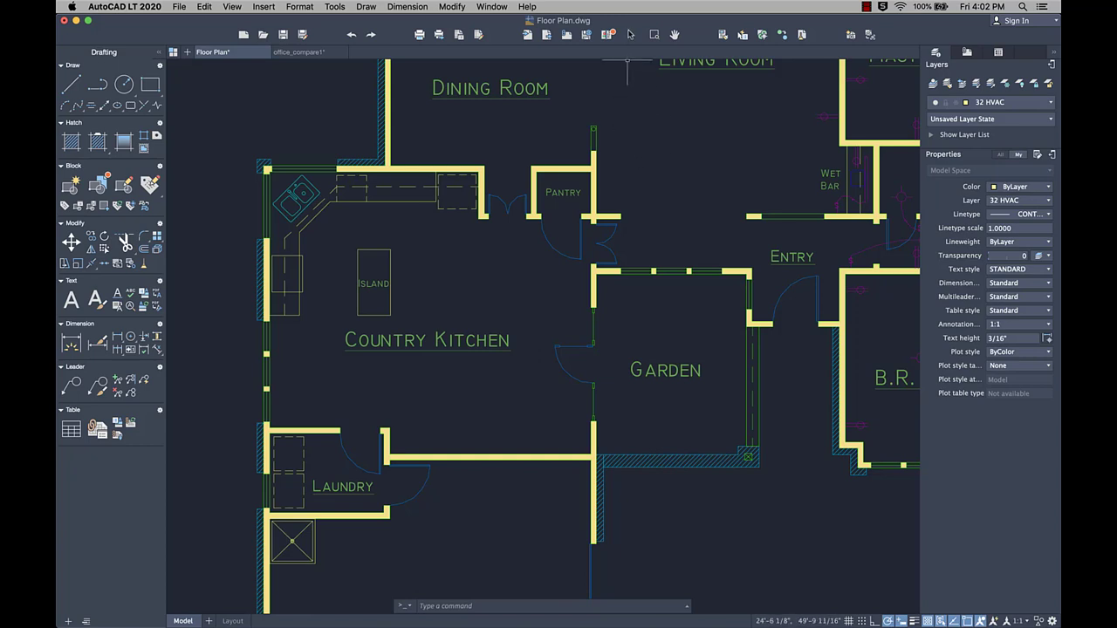
Add the Inquiry tool group to the toolbar via Customize Toolbar and start Quick Measure.
right_click(631, 32)
click(645, 97)
drag(825, 84, 626, 39)
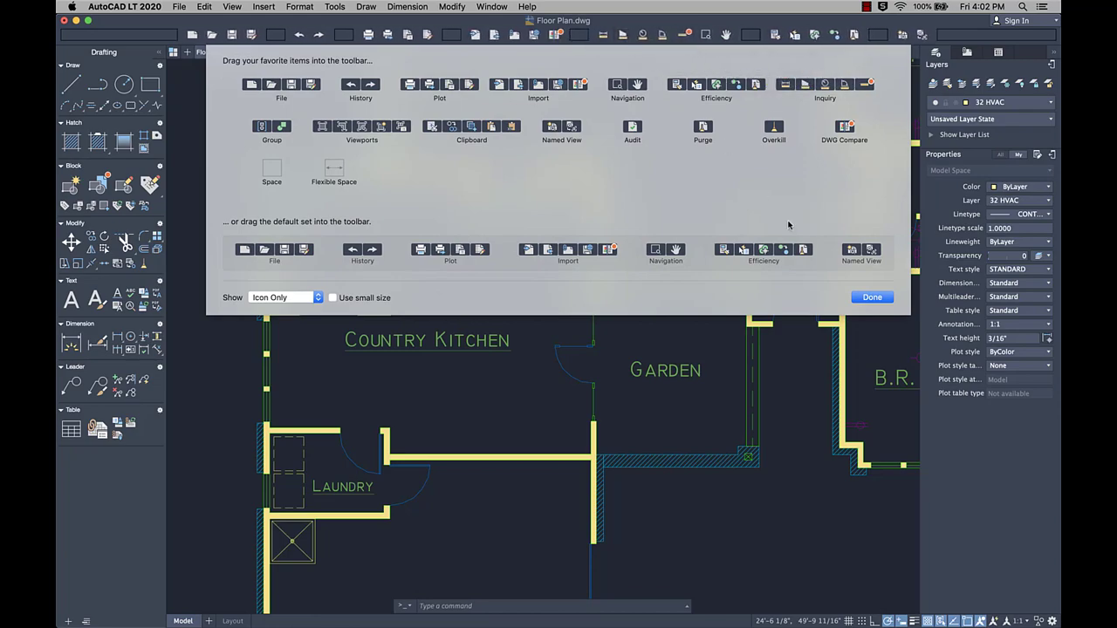
click(872, 298)
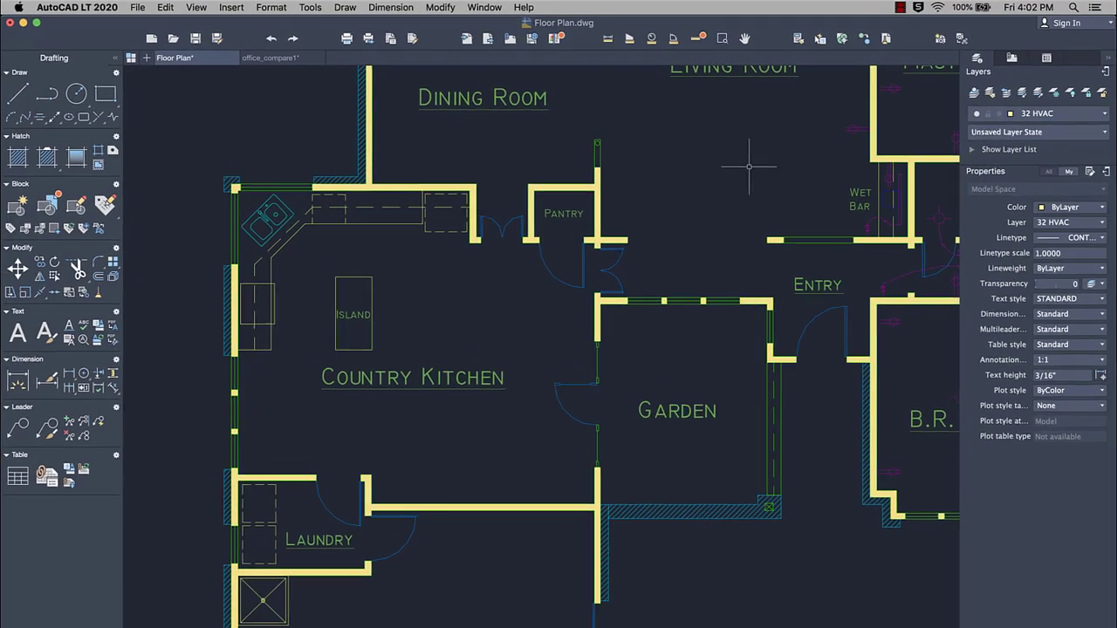
click(728, 53)
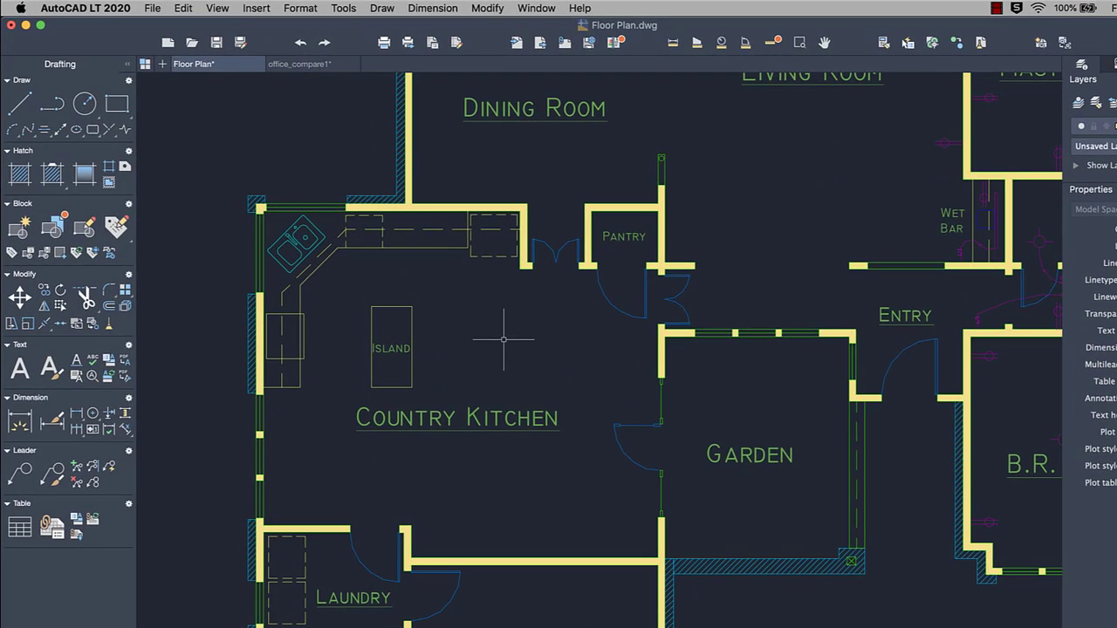
Display rollover property cards for several plan objects, including a compared reference block.
mouse_move(413, 328)
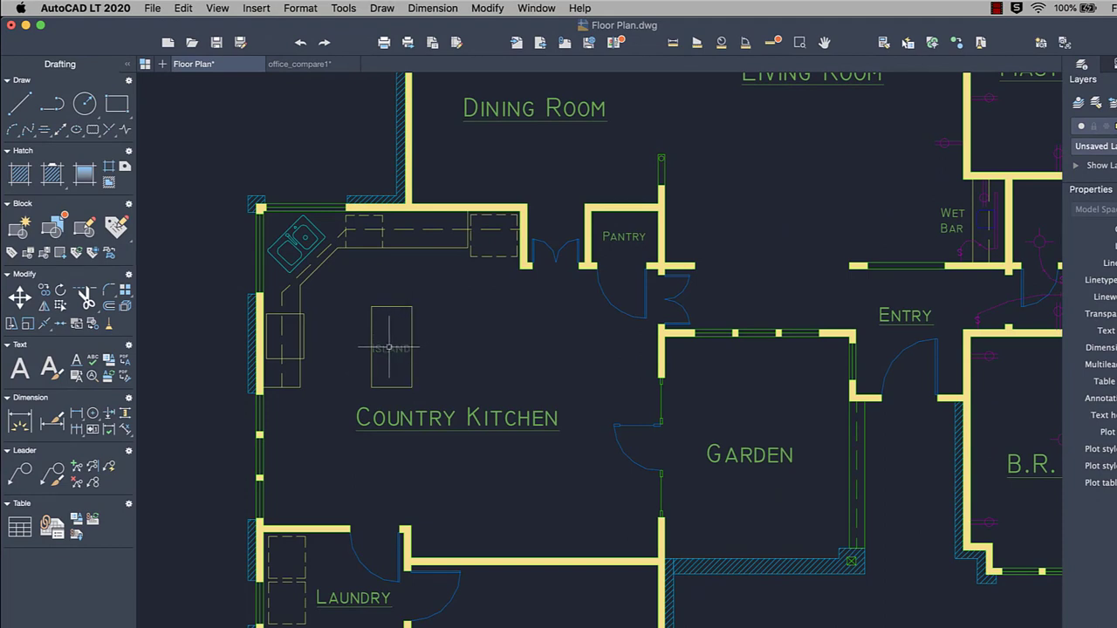
mouse_move(389, 351)
mouse_move(305, 260)
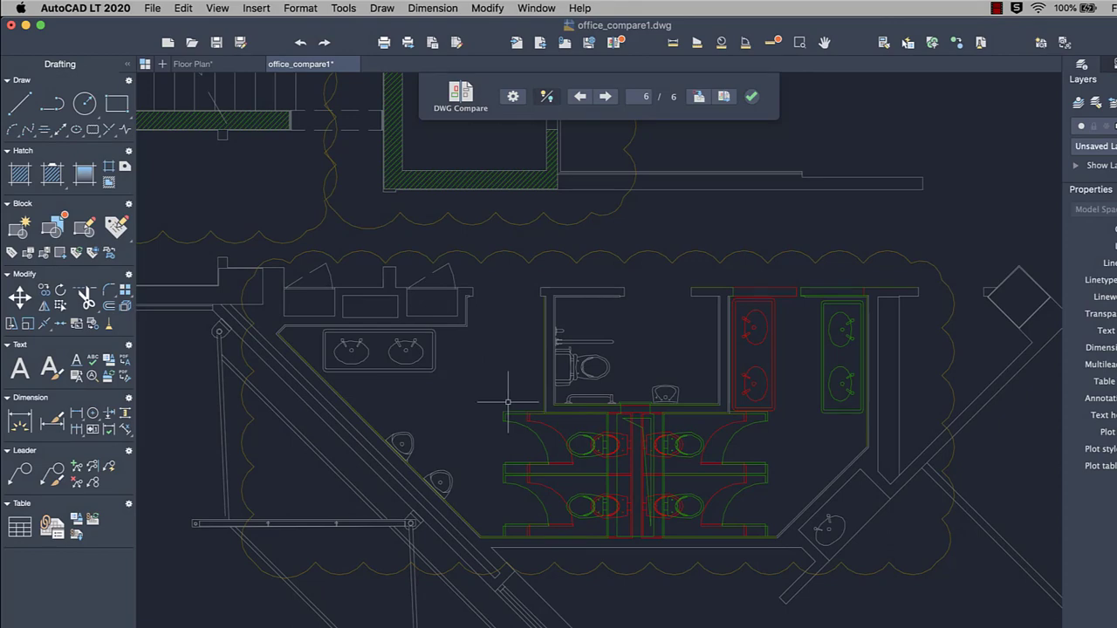
mouse_move(511, 417)
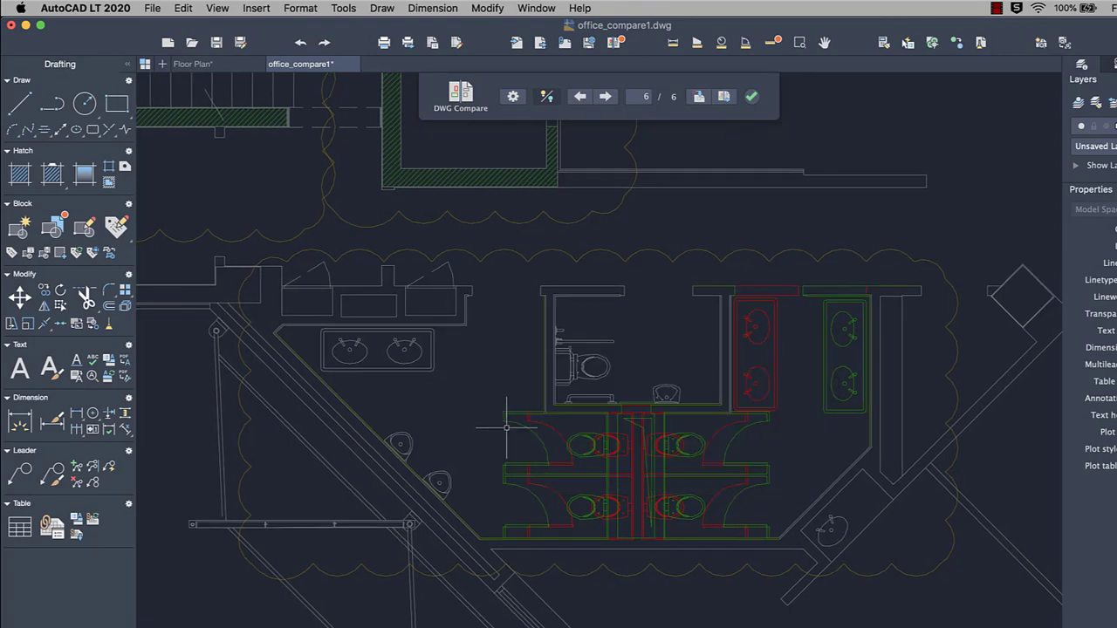
mouse_move(563, 436)
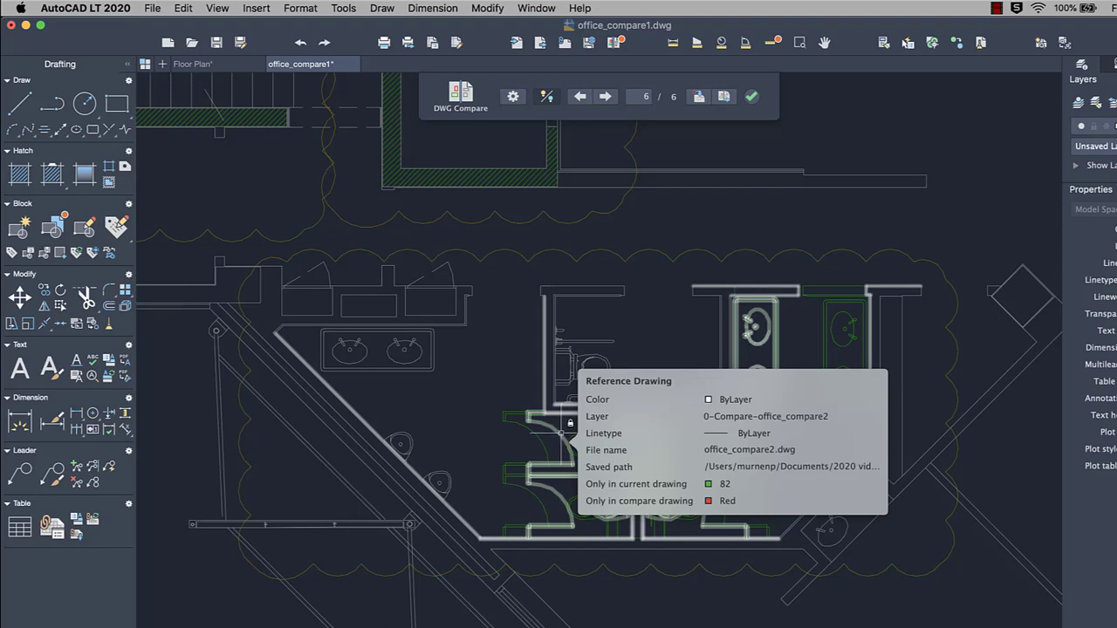
Open Preferences from the AutoCAD LT 2020 menu and expand the General page's Language list.
click(74, 8)
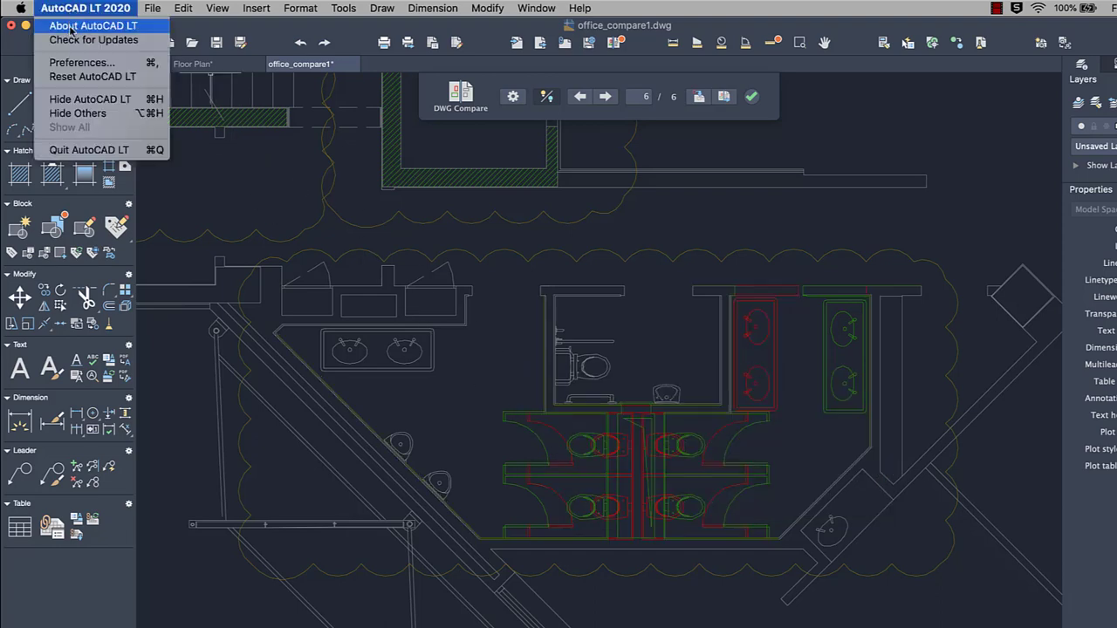
click(76, 63)
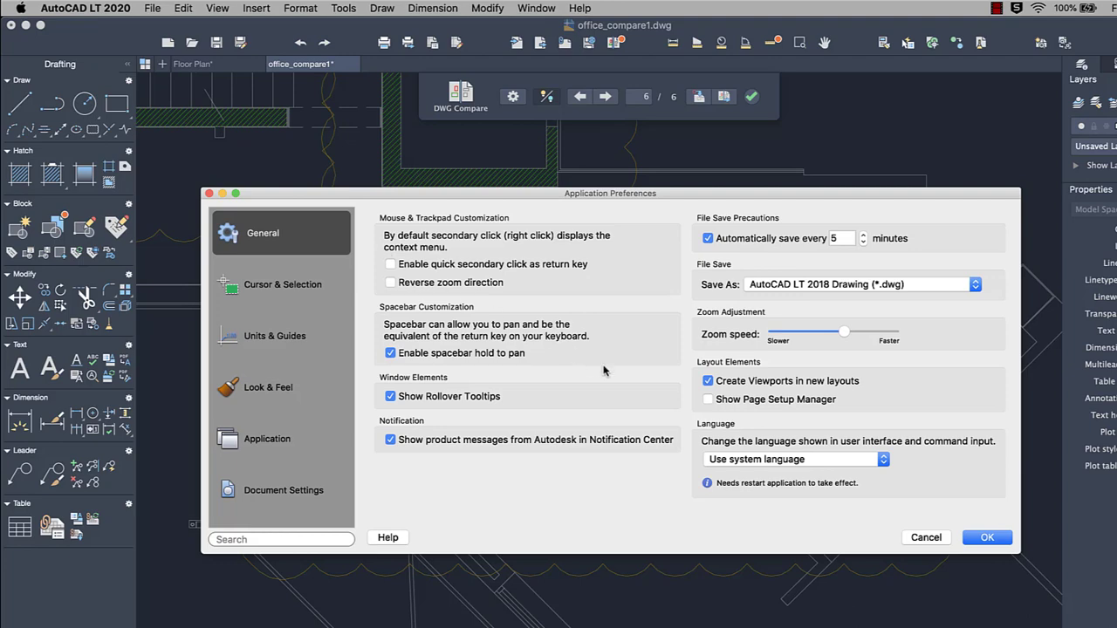
click(808, 460)
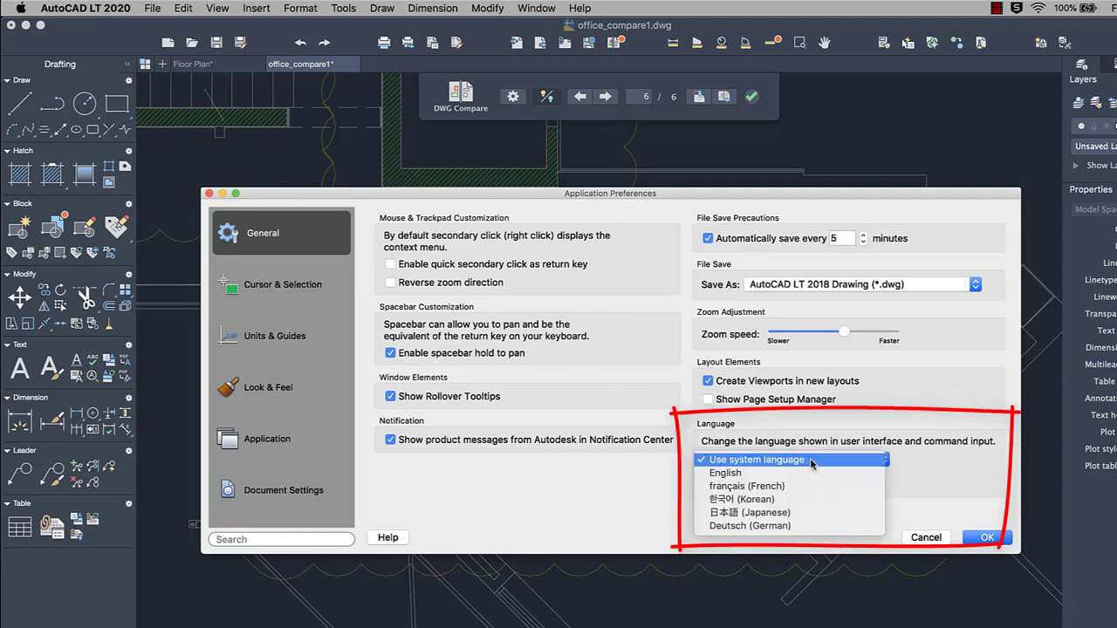